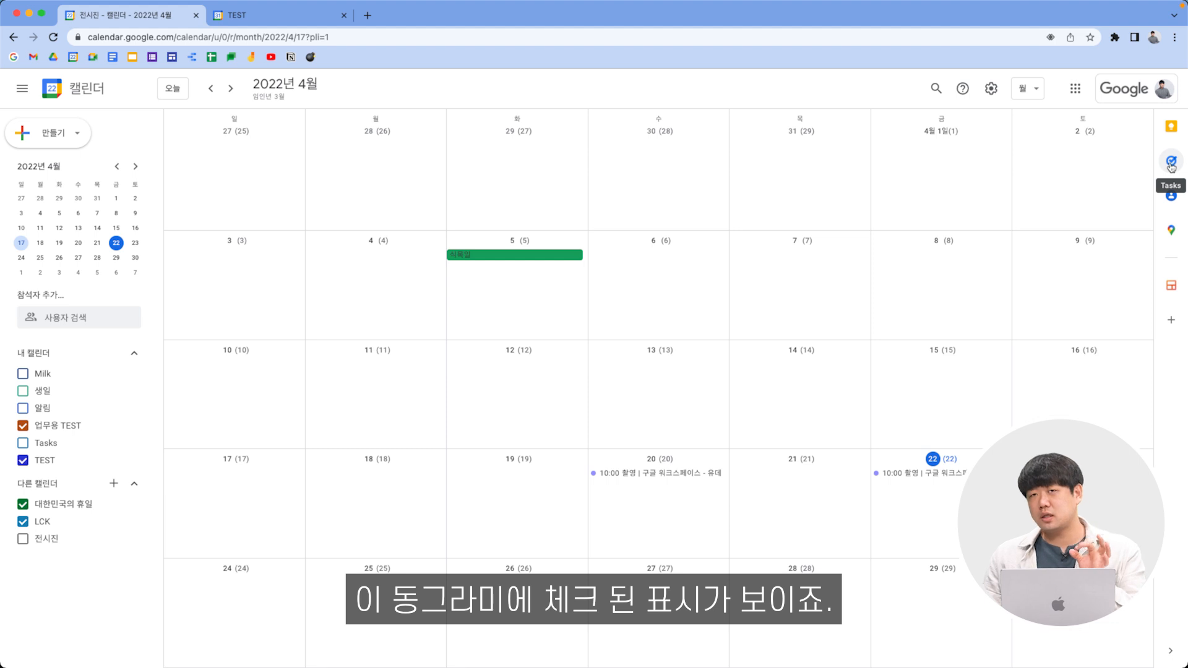
Open Google Tasks beside the calendar and add a task titled "구글 워크스페이스 촬영하기".
click(1170, 162)
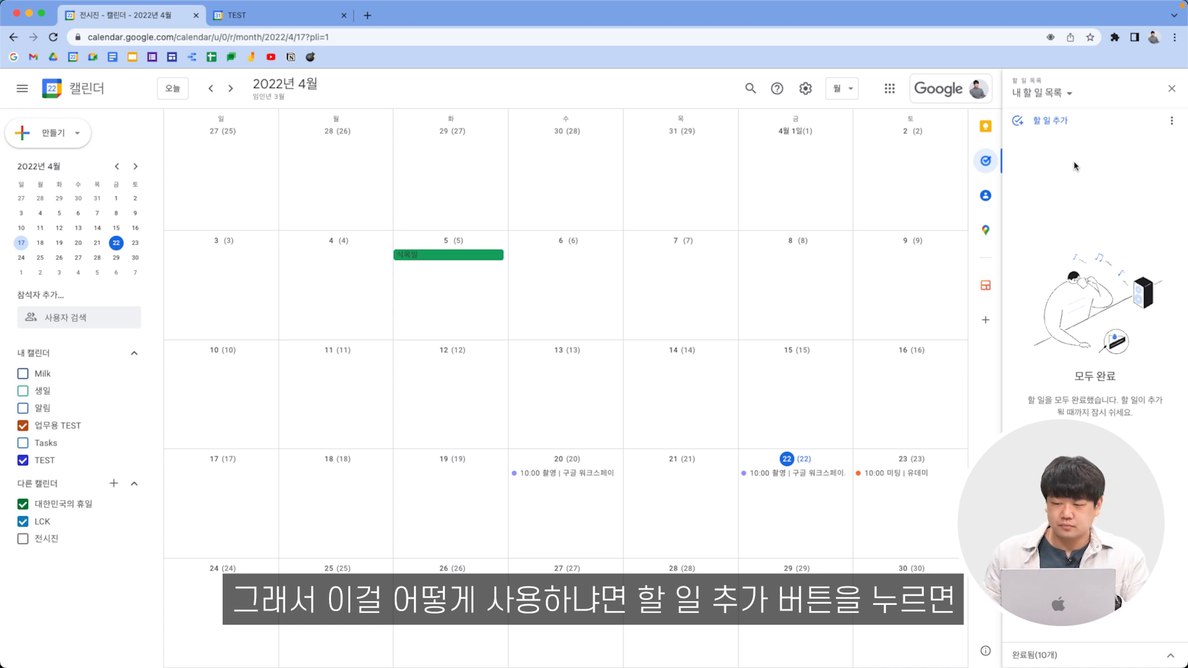
click(1051, 120)
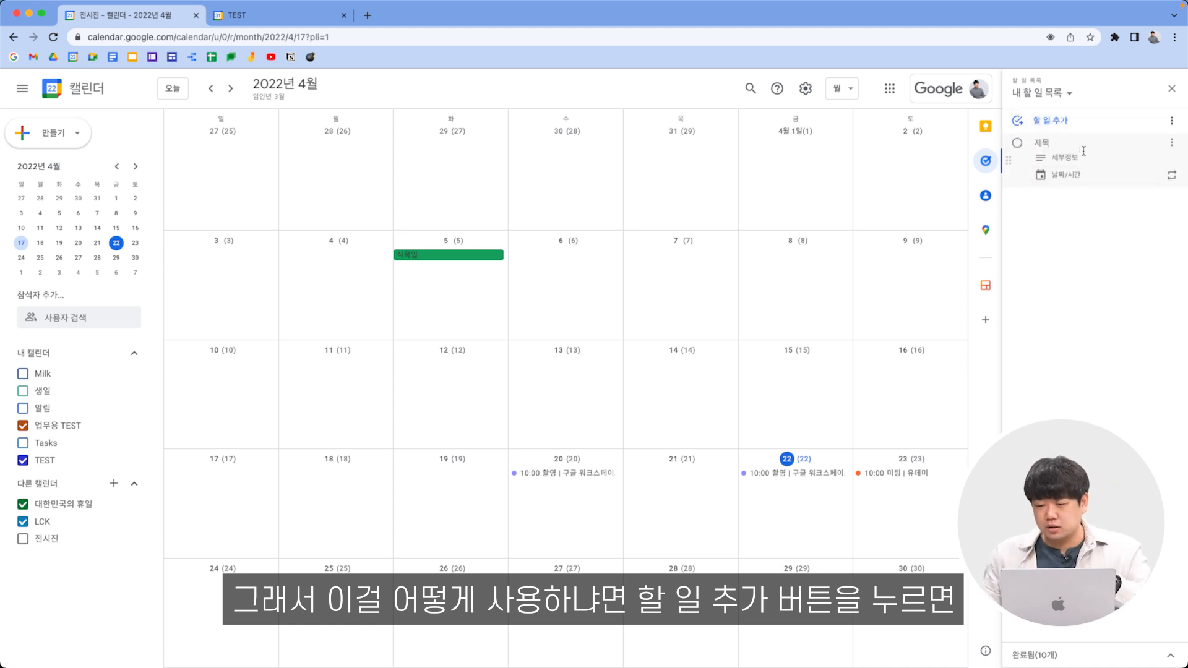
text(dba)
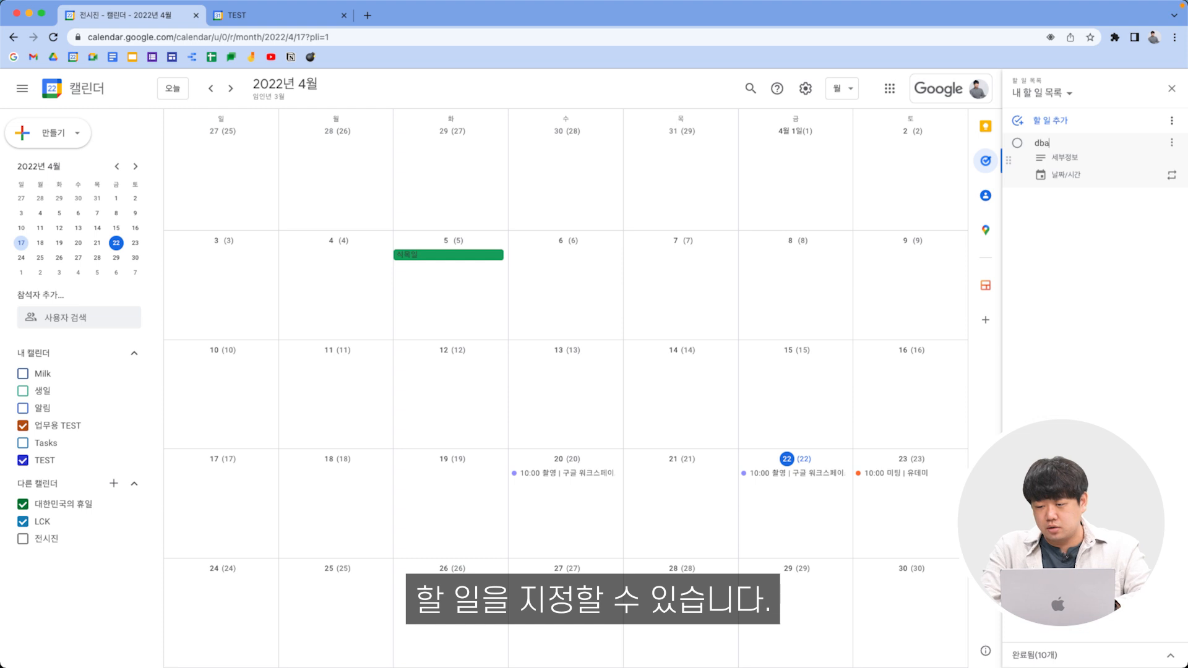
key(BackSpace)
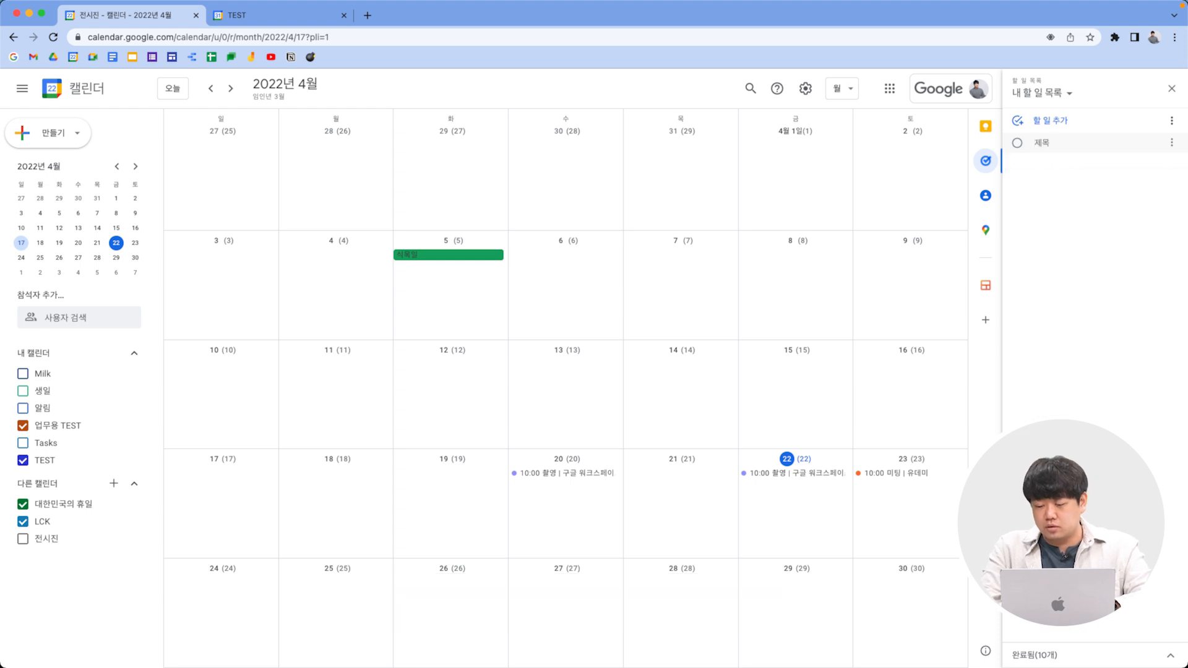
text(구글 워크스)
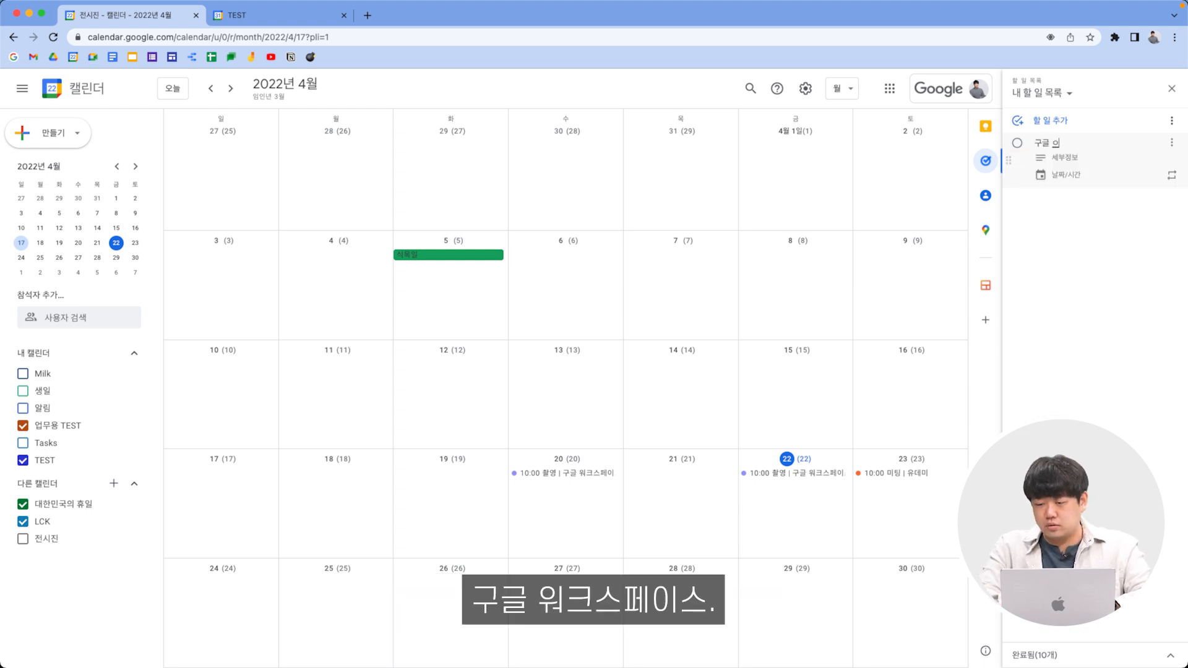
key(BackSpace)
key(BackSpace)
key(BackSpace)
text(크스페이스 최)
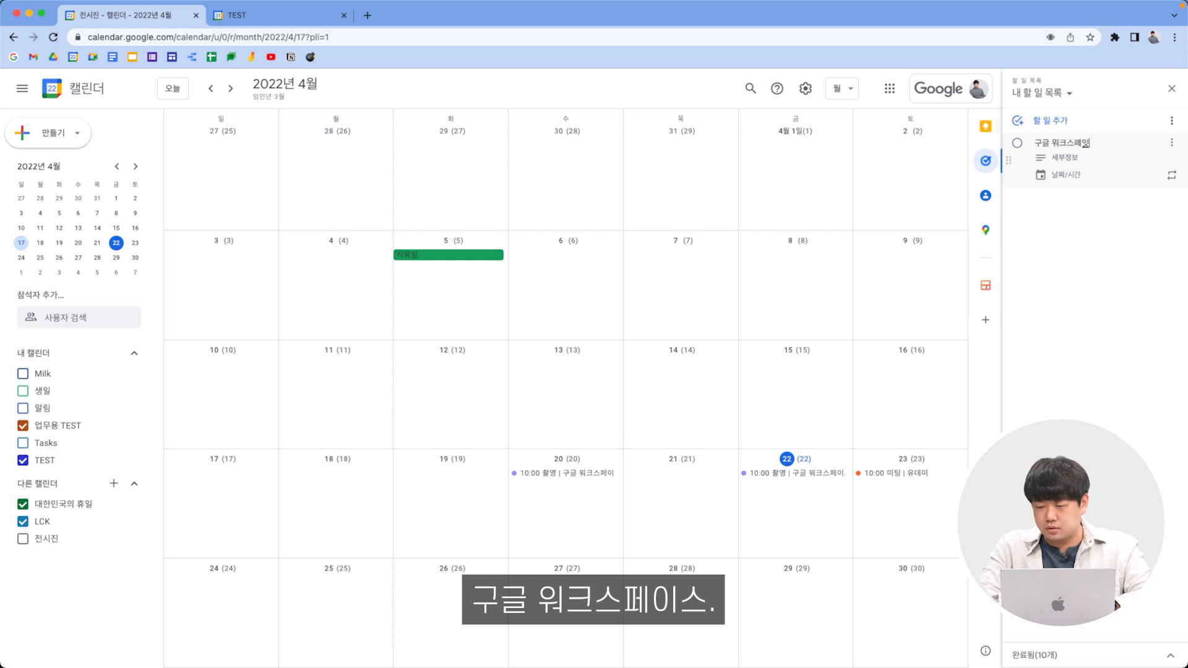
text(촬영하기)
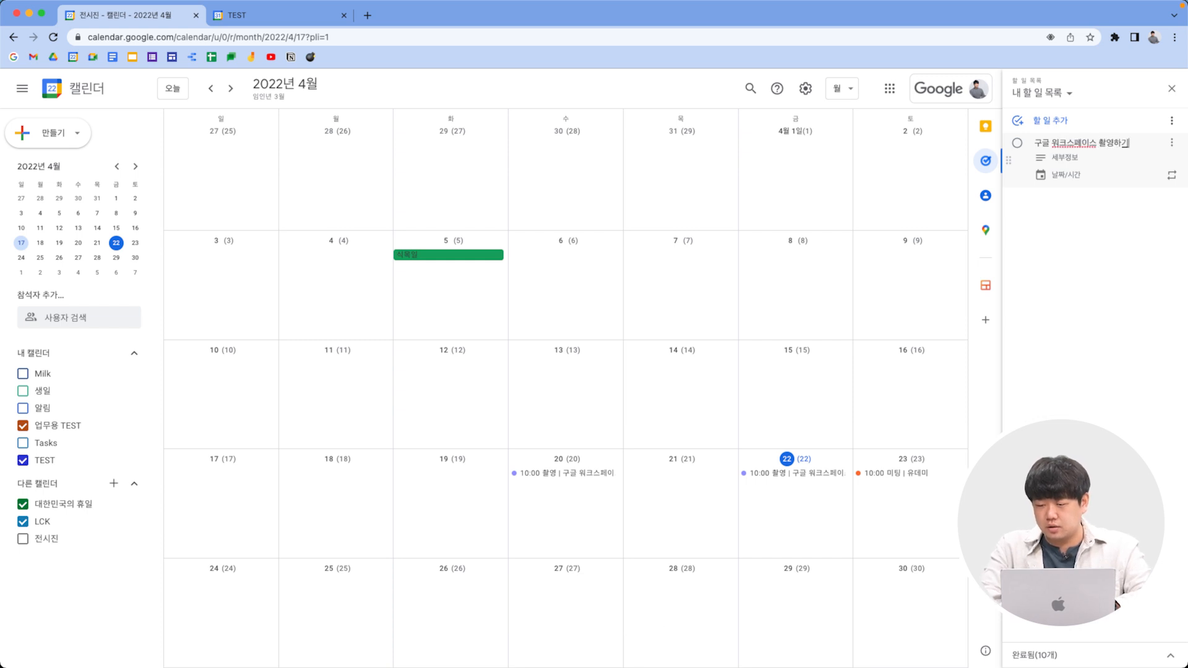
key(Return)
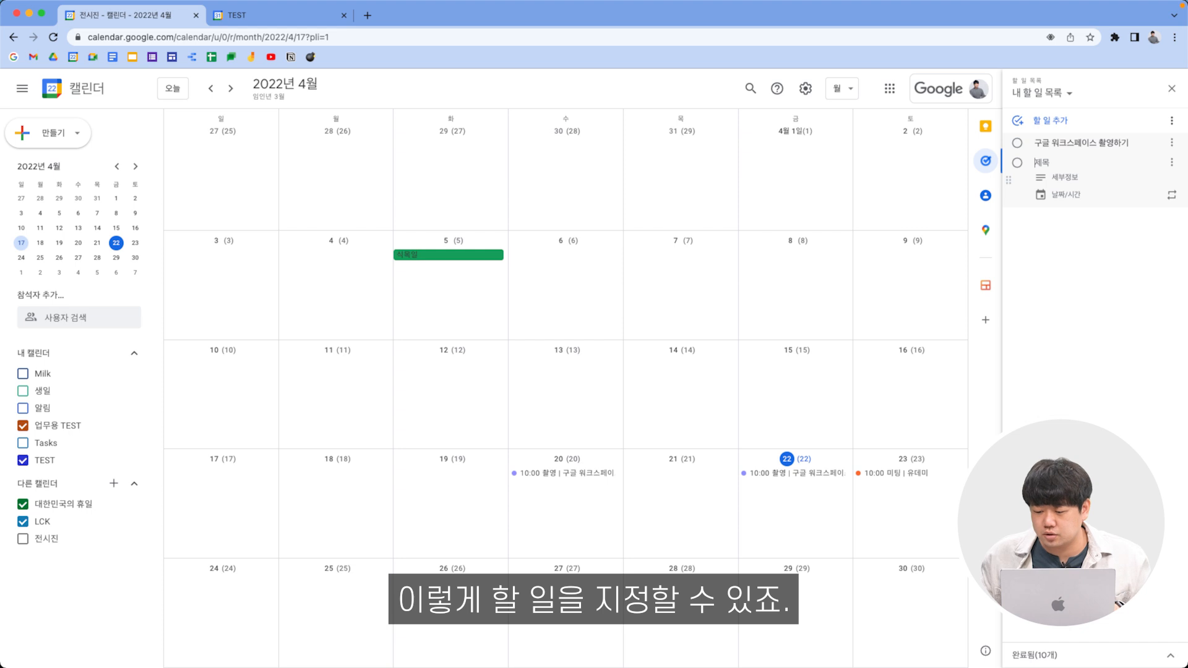
Schedule the "구글 워크스페이스 촬영하기" task for April 22 at 오전 11:00 and show the Tasks calendar in the month view.
click(1076, 145)
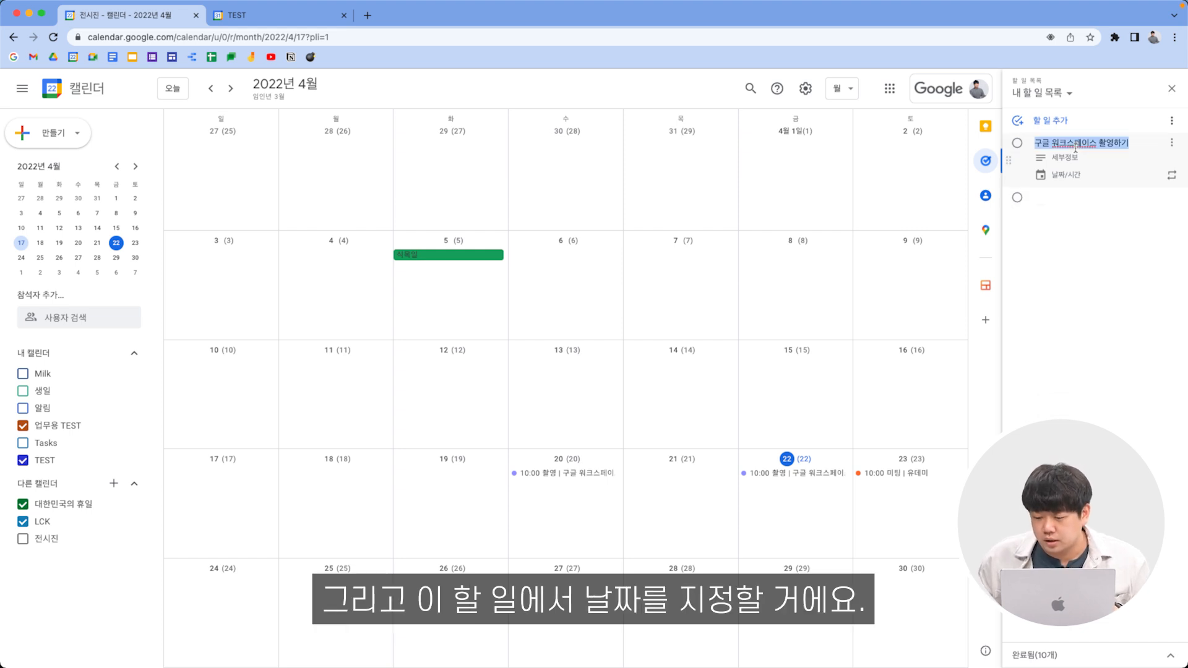
click(1087, 177)
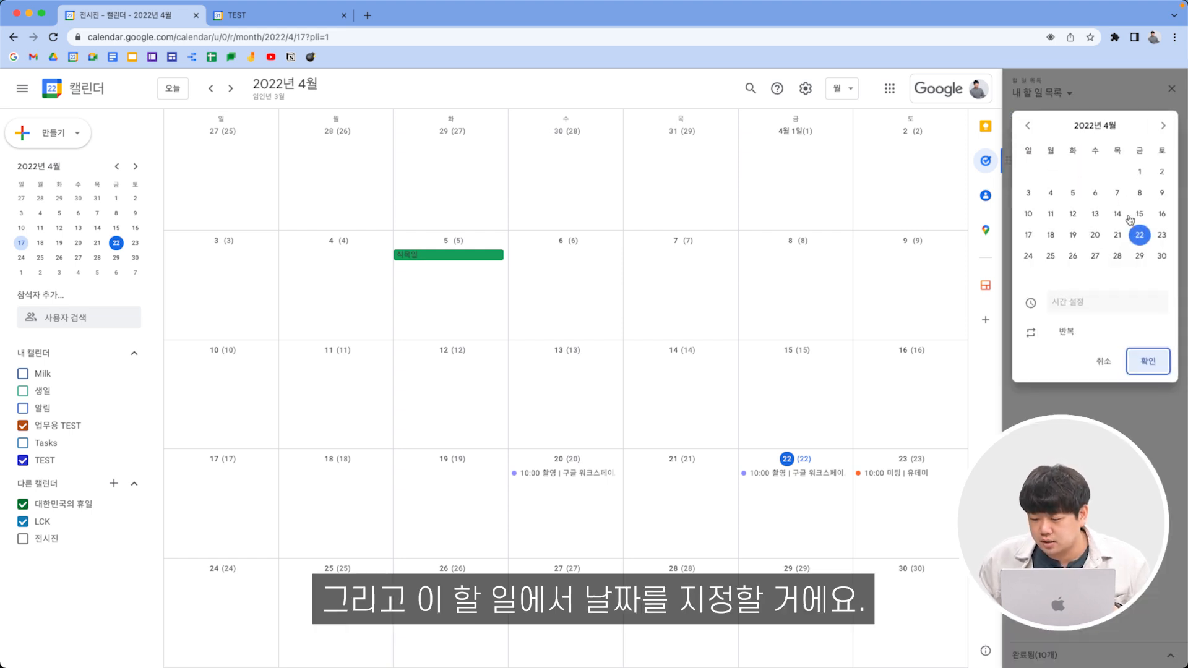
click(1104, 302)
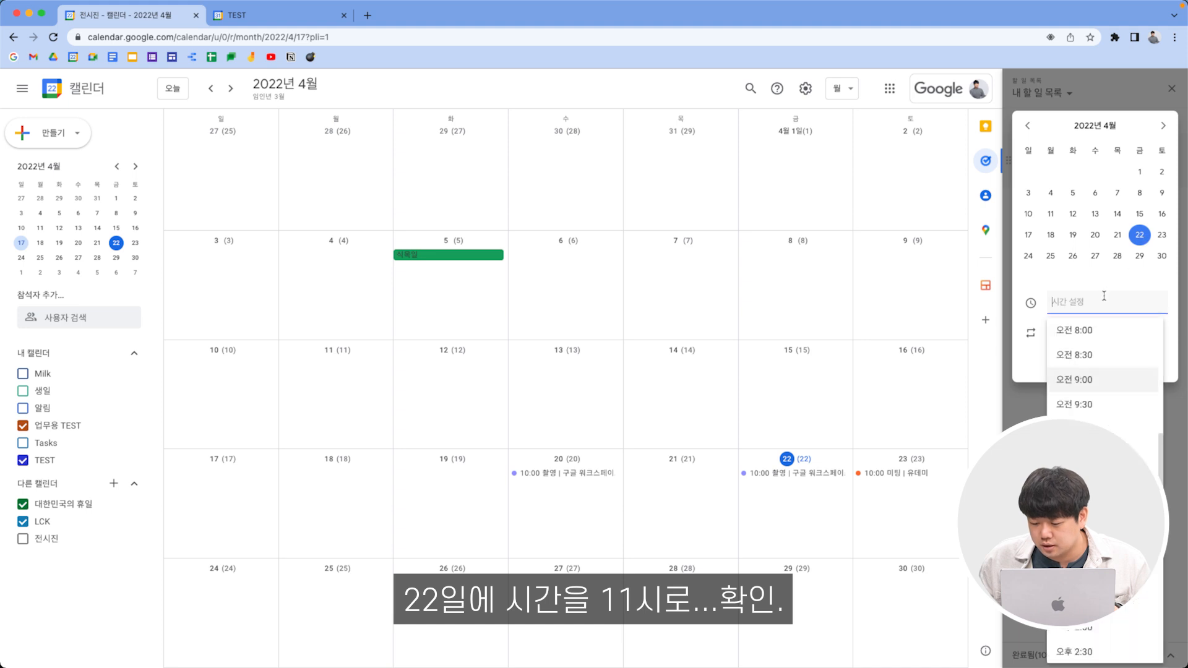
click(1089, 479)
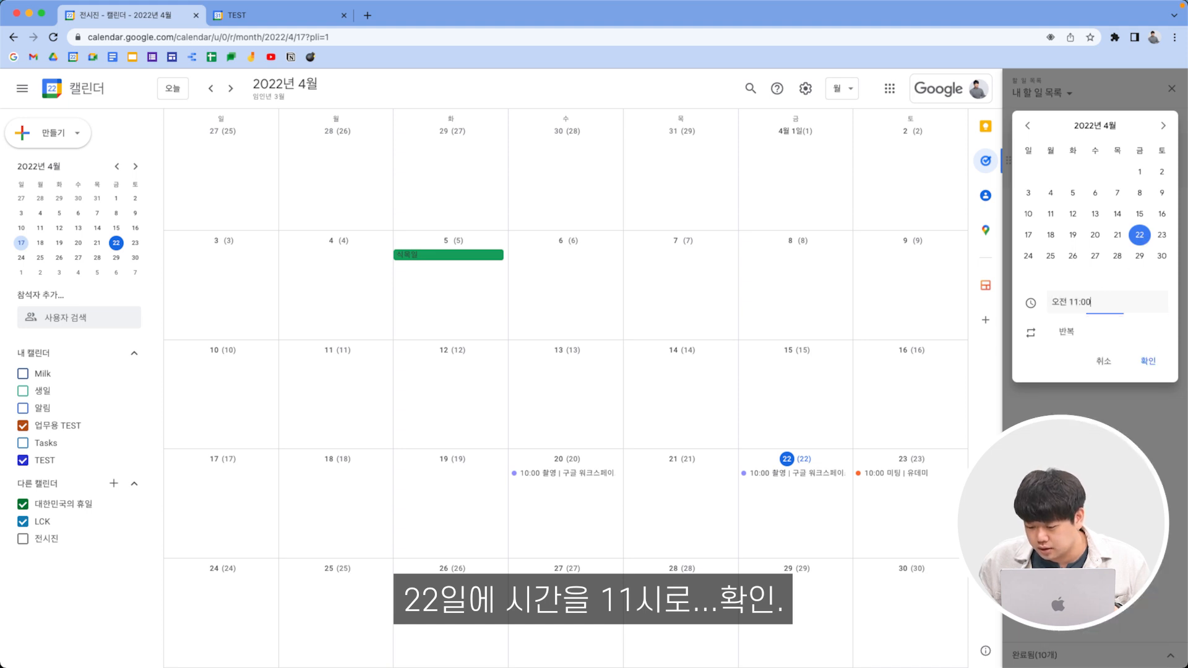
click(1144, 358)
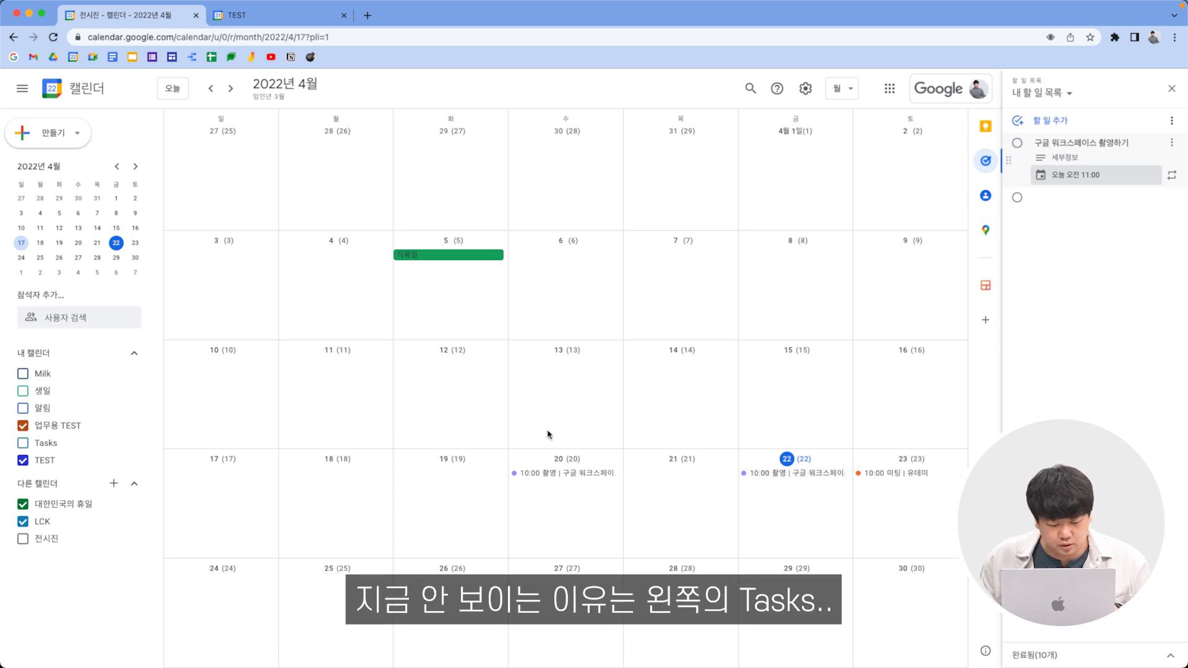
click(23, 425)
click(23, 426)
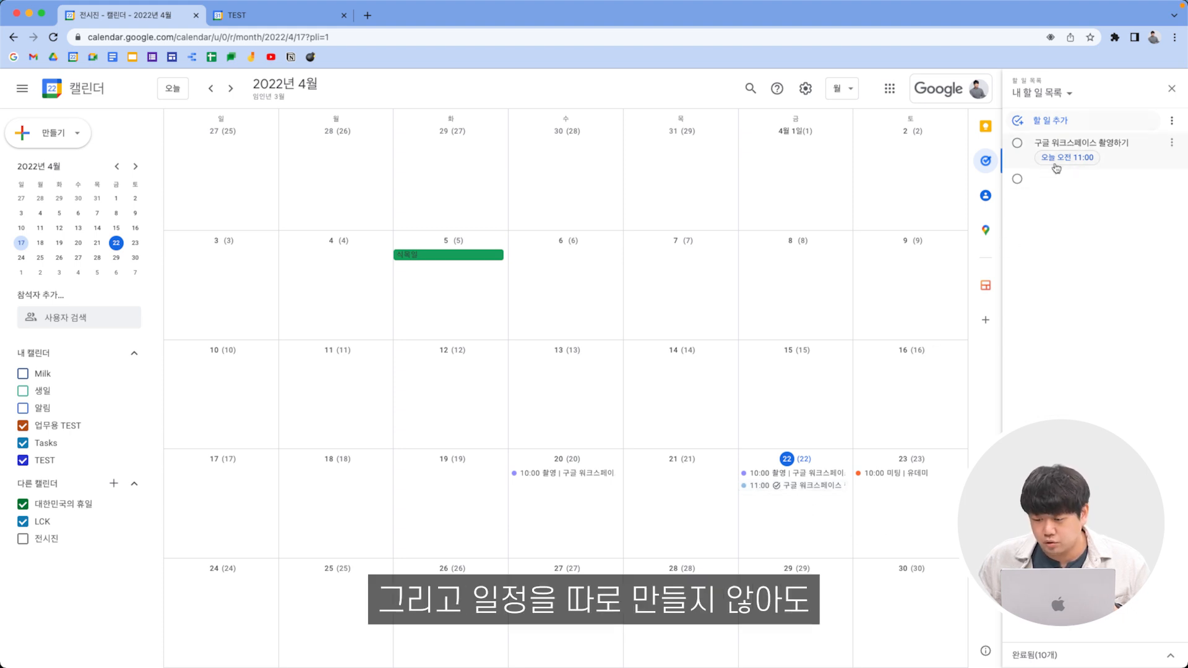
Add a second task titled "다음 강의 기획하기" and place it on April 22 in the calendar grid.
click(1045, 180)
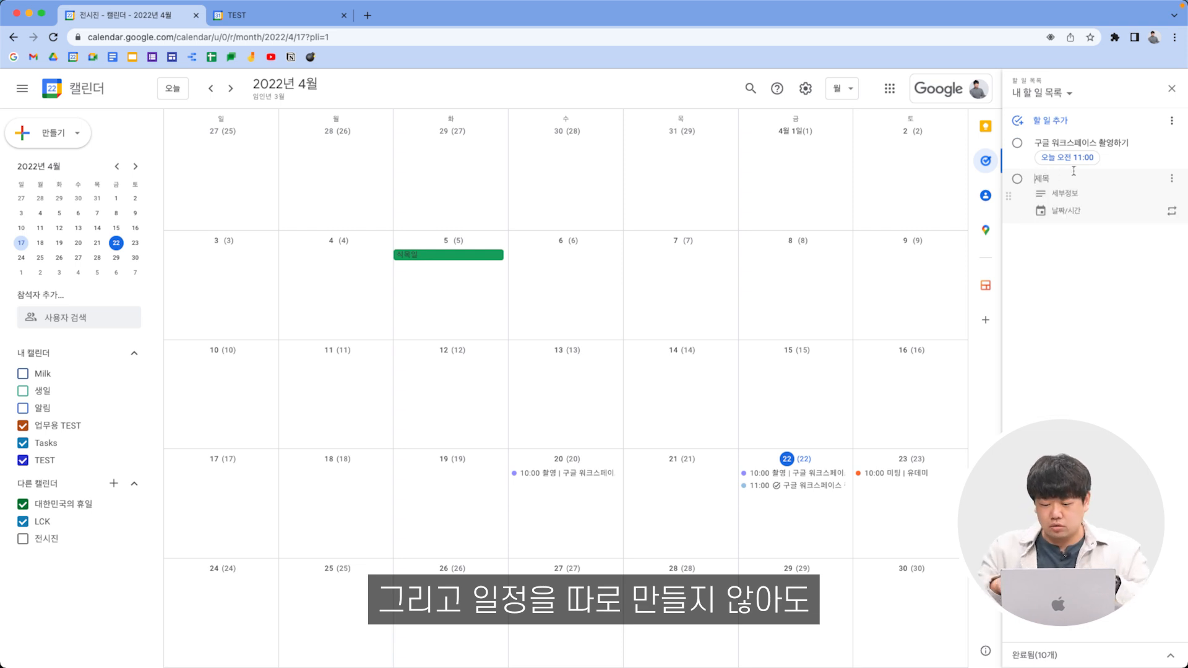
text(다음)
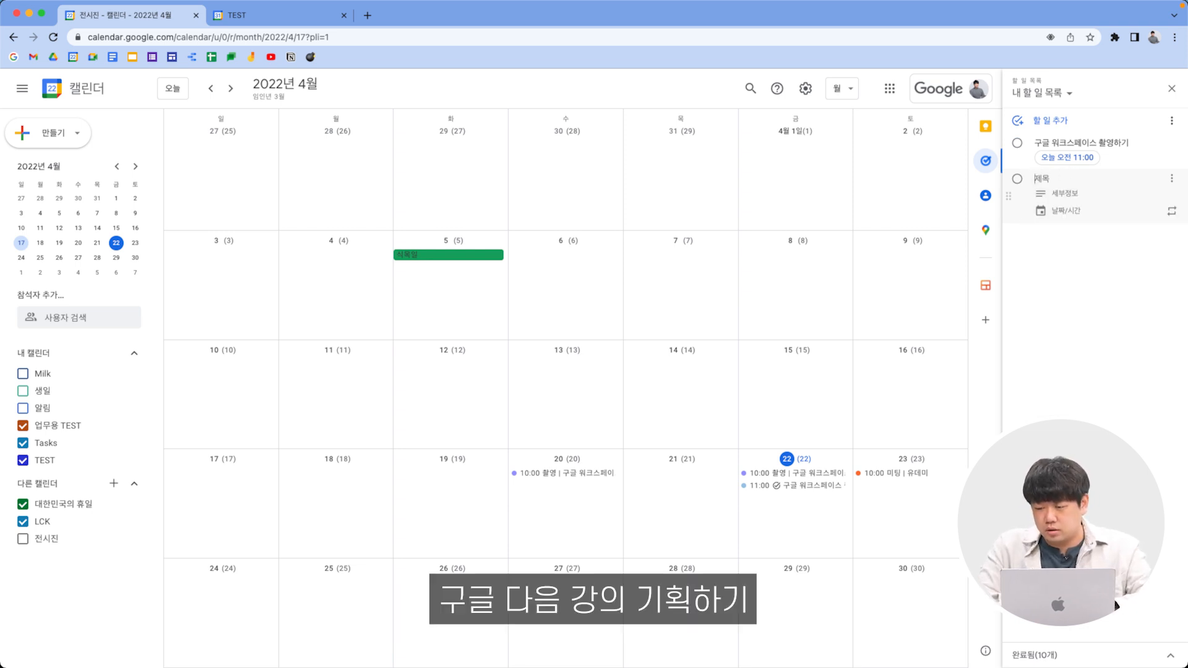
text( 강의 지)
text(획하기)
key(Return)
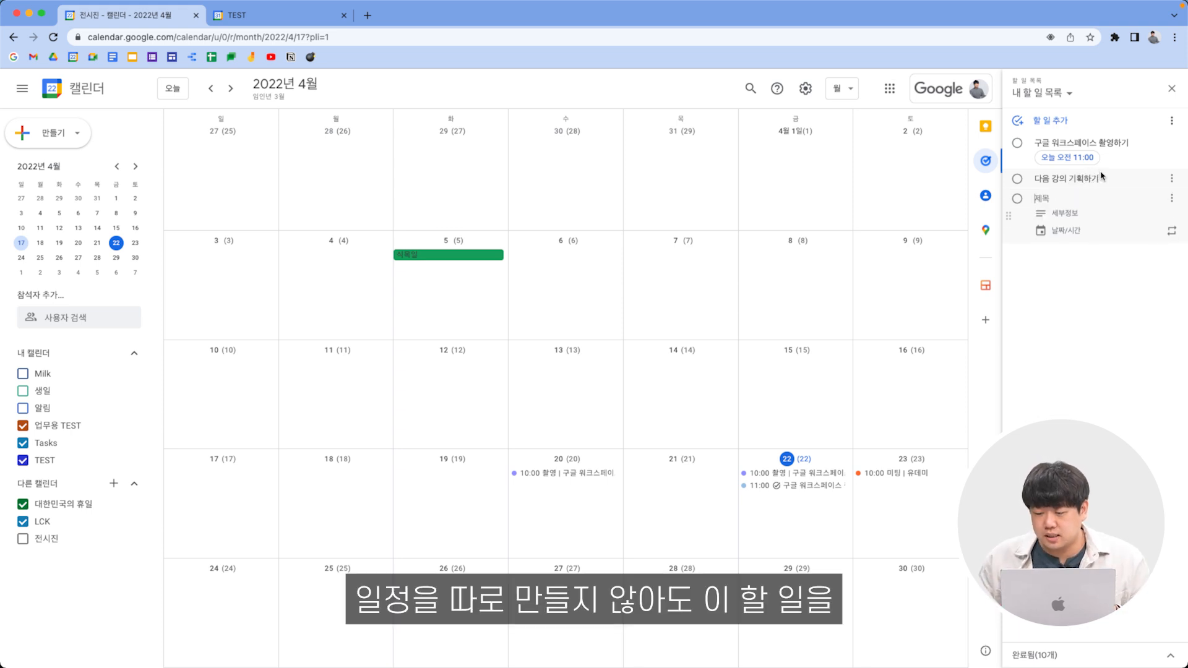
drag(1077, 180, 808, 510)
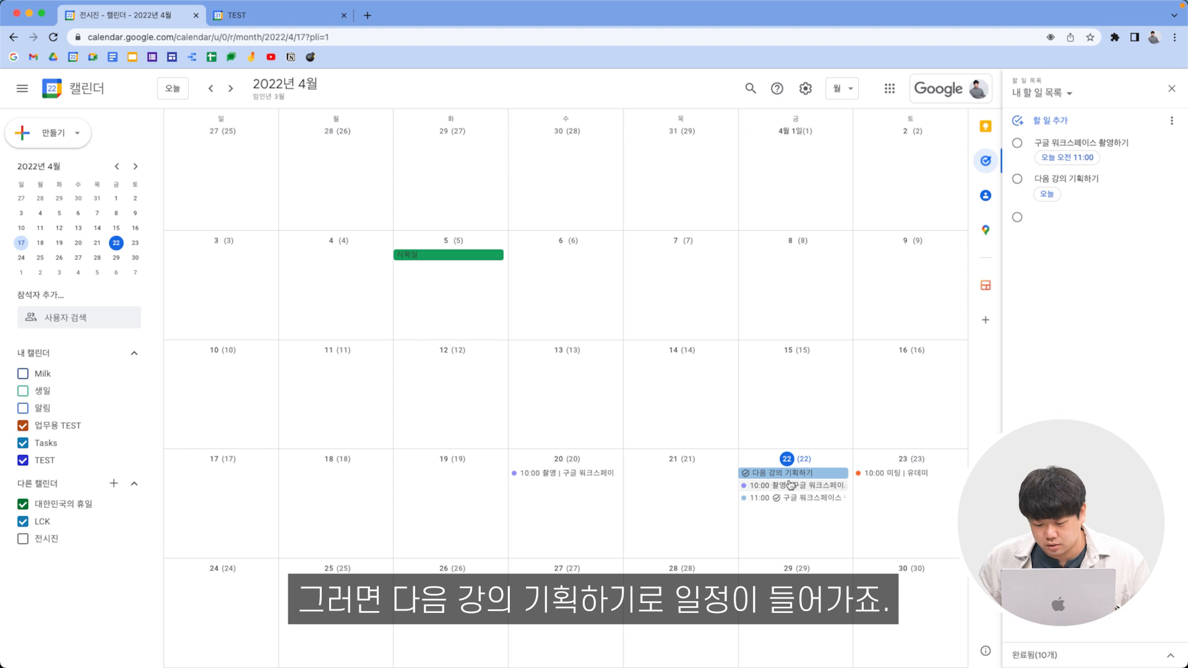
Set the time of the "다음 강의 기획하기" task to 오후 12:00.
click(1047, 194)
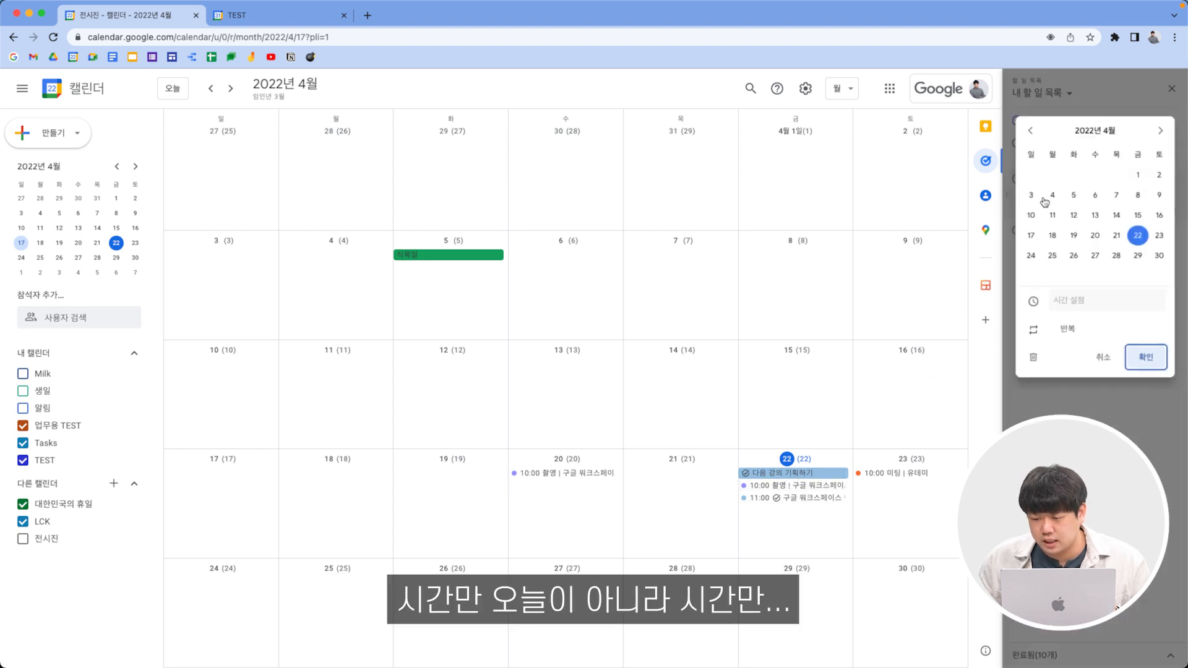
click(1079, 299)
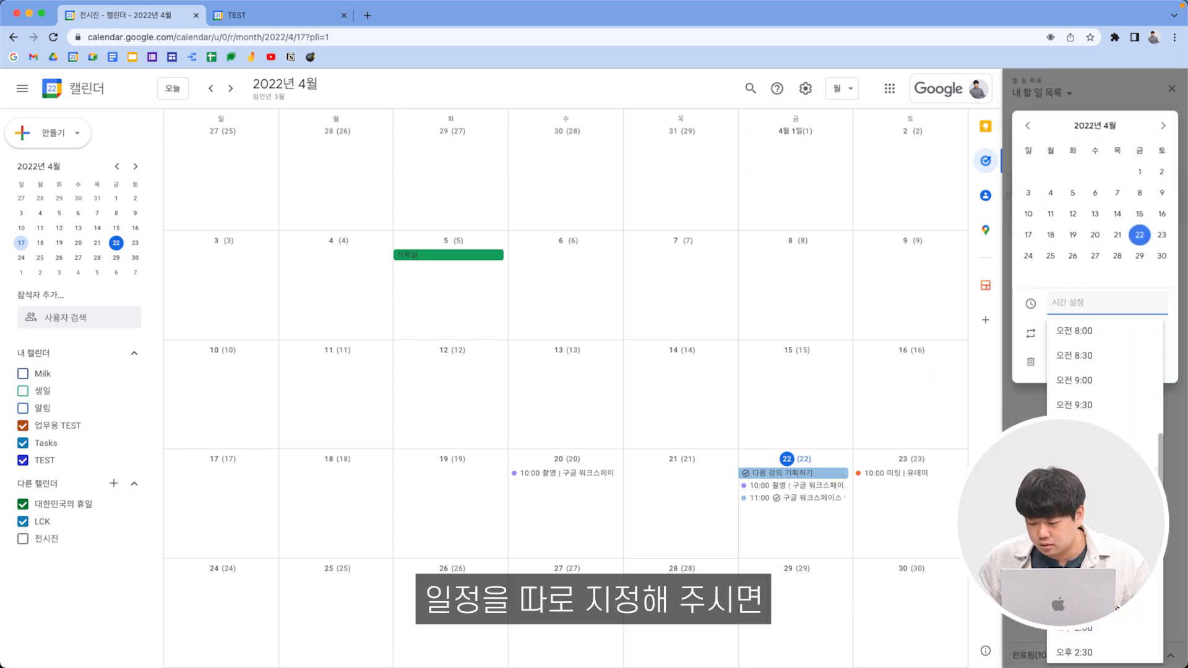
click(1085, 529)
click(1154, 365)
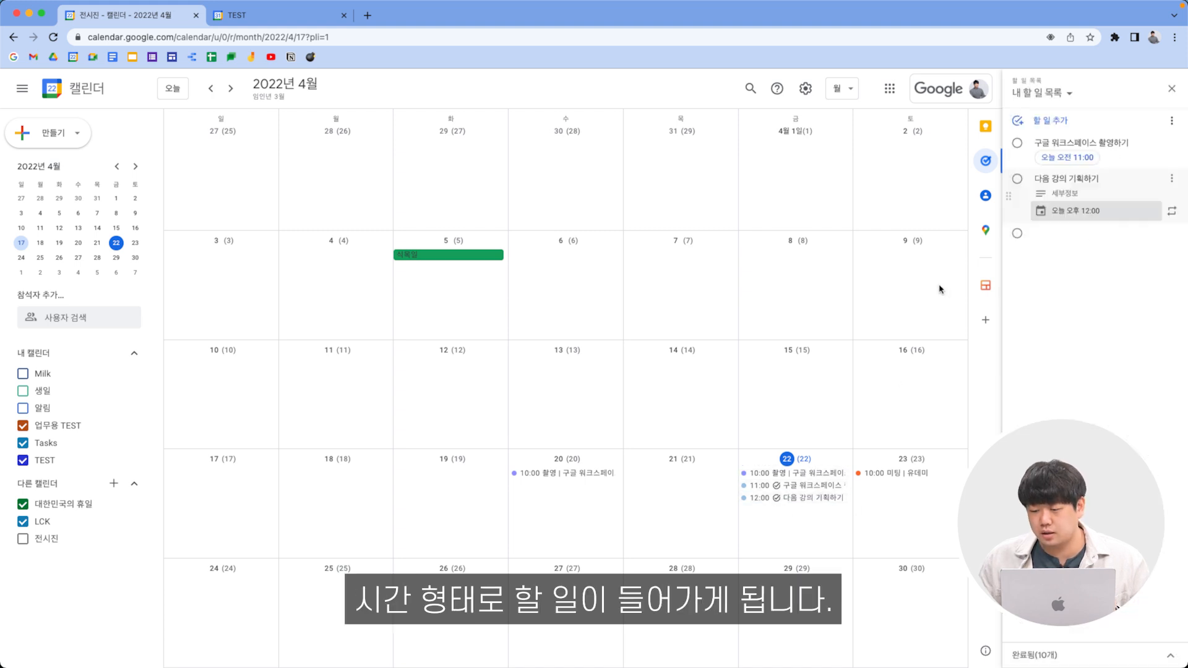
Mark both April 22 tasks, "구글 워크스페이스 촬영하기" and "다음 강의 기획하기", as completed from the calendar.
click(799, 486)
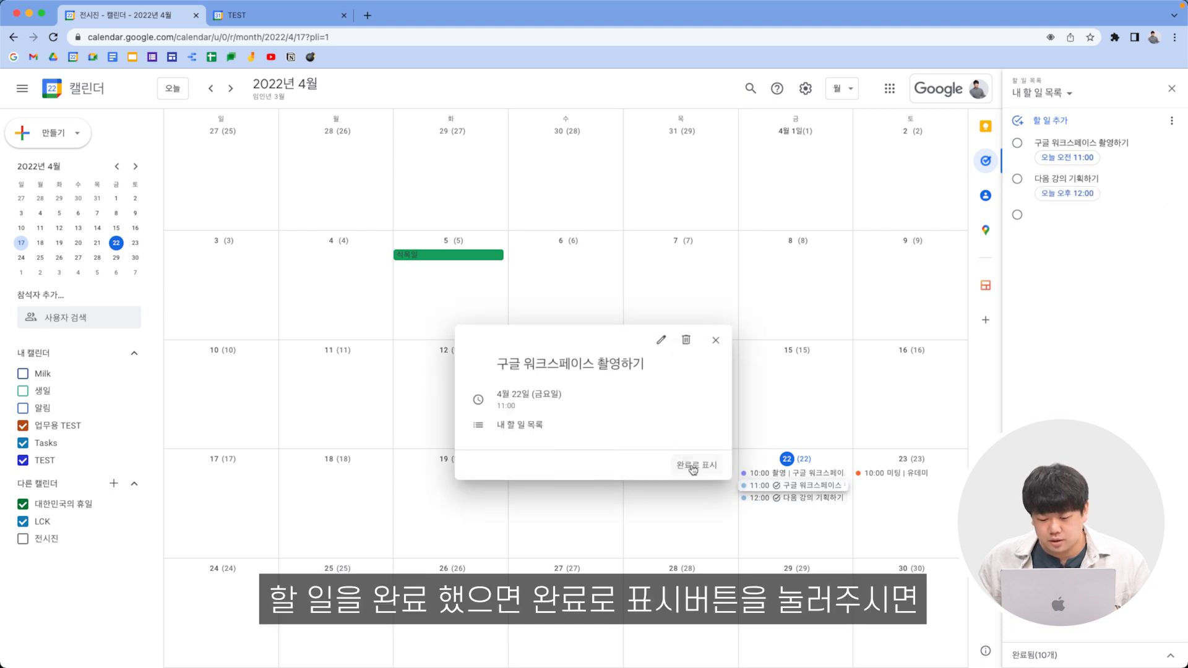
click(707, 471)
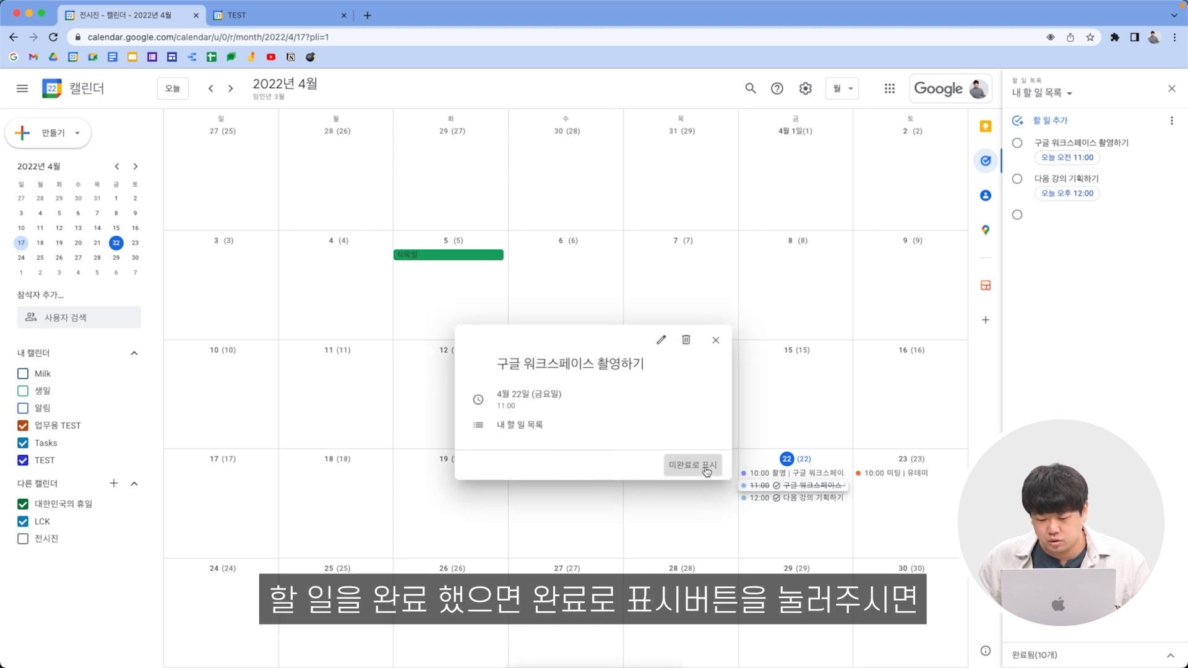
click(798, 499)
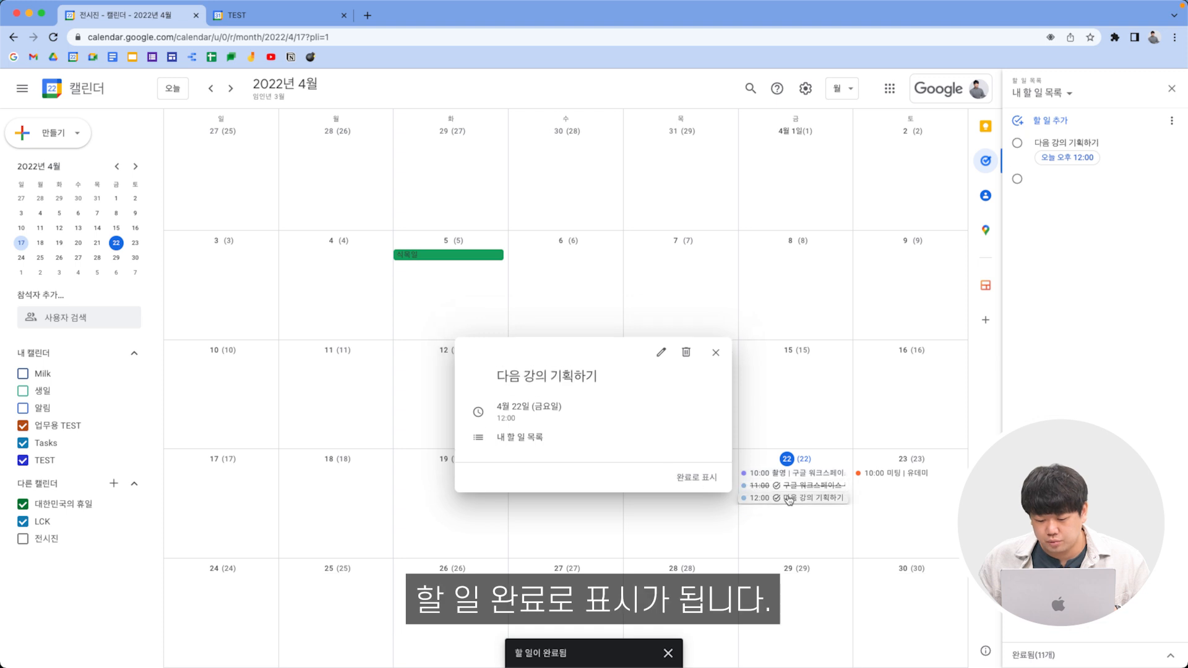
click(693, 466)
click(816, 527)
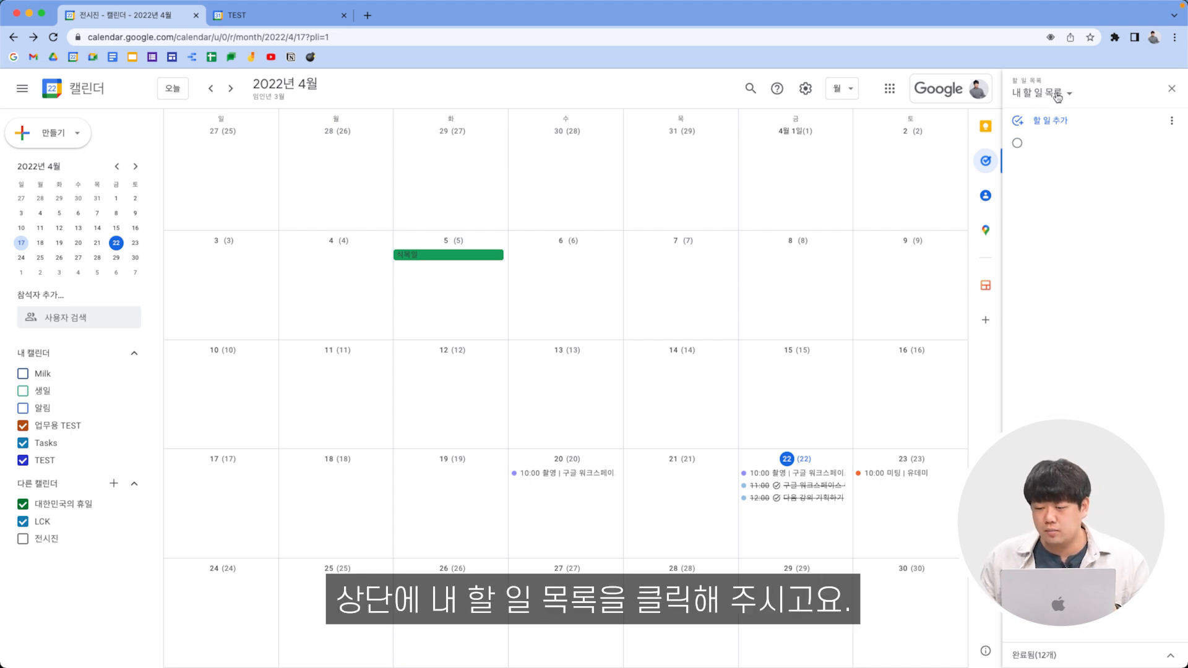
Create a new task list named "강의".
click(1058, 96)
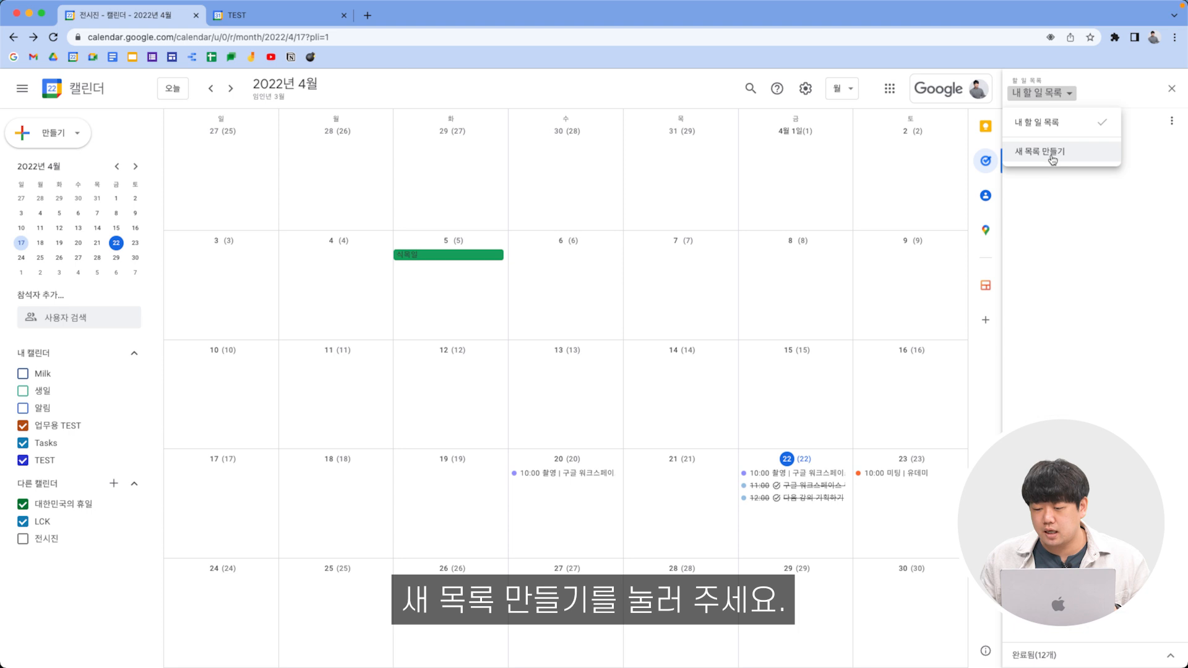
click(1053, 160)
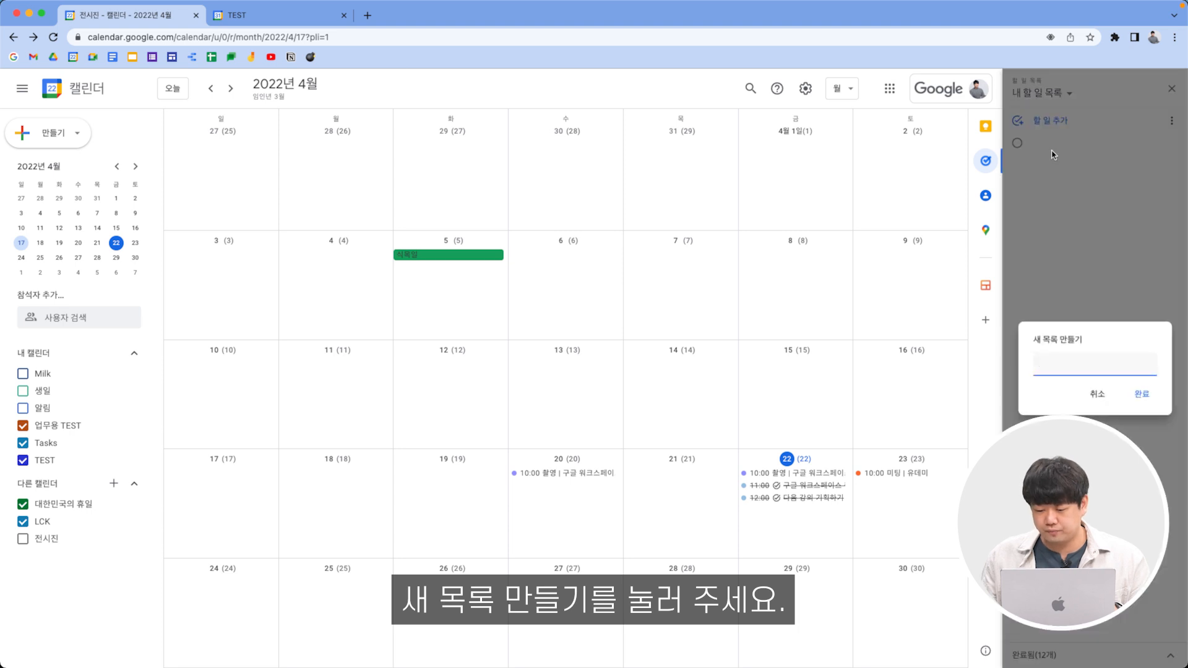
text(강의)
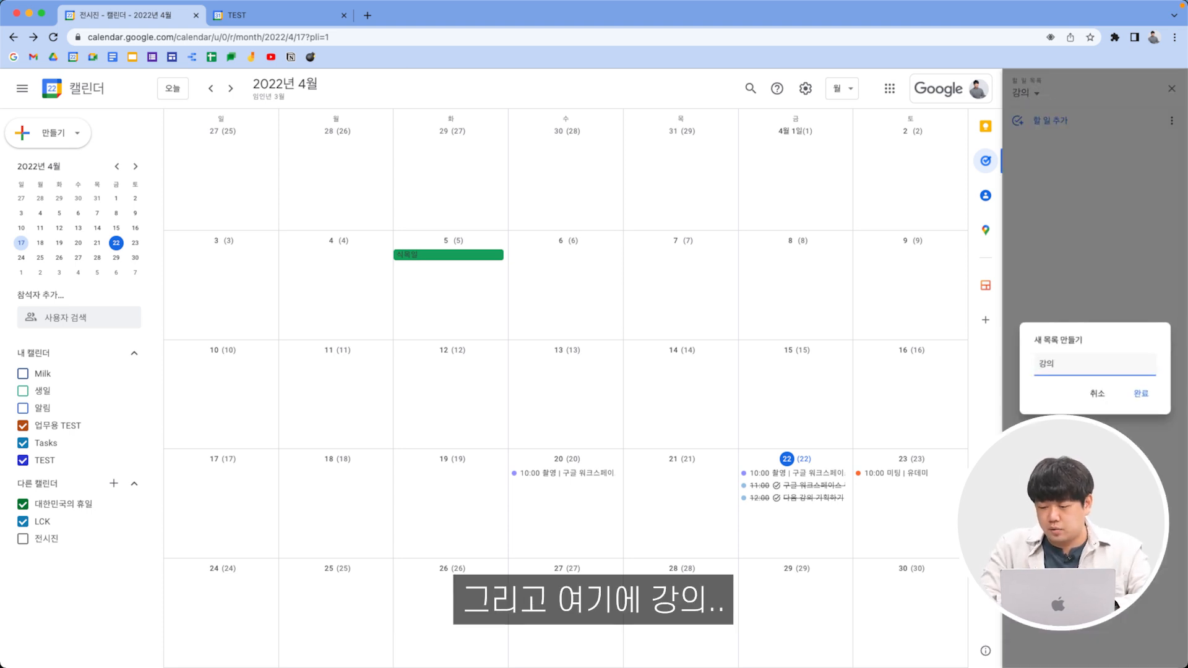
key(Return)
Create another task list named "프로젝트" and switch back to the "강의" list.
click(1026, 93)
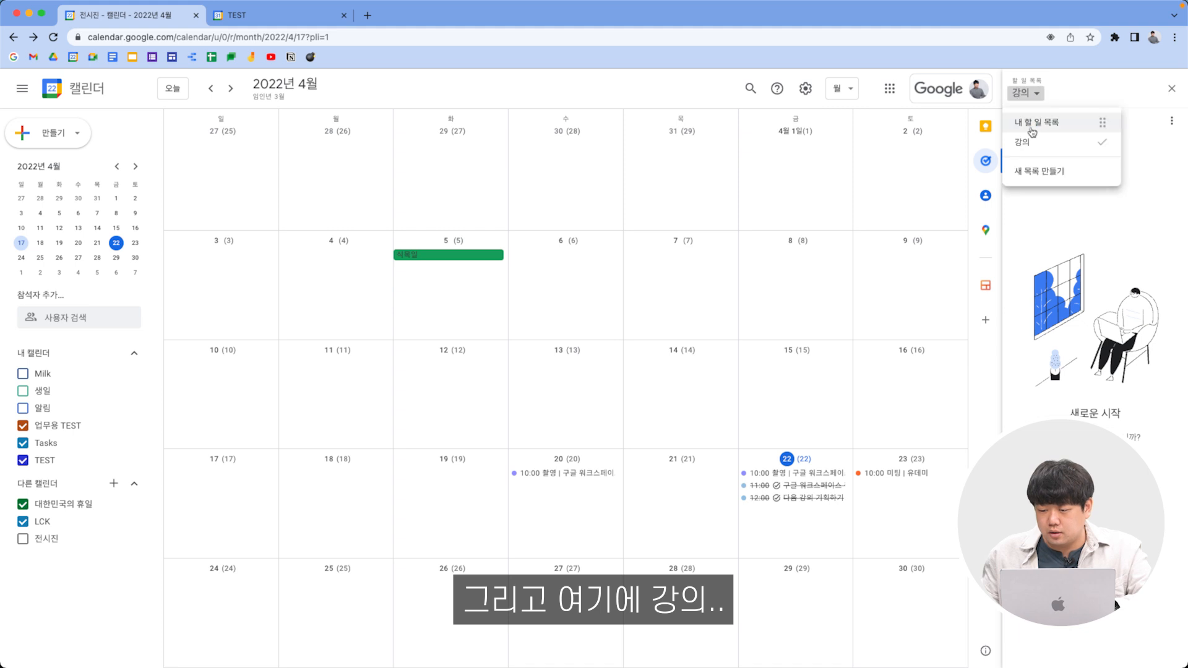
click(1040, 172)
text(프로젝트)
key(Return)
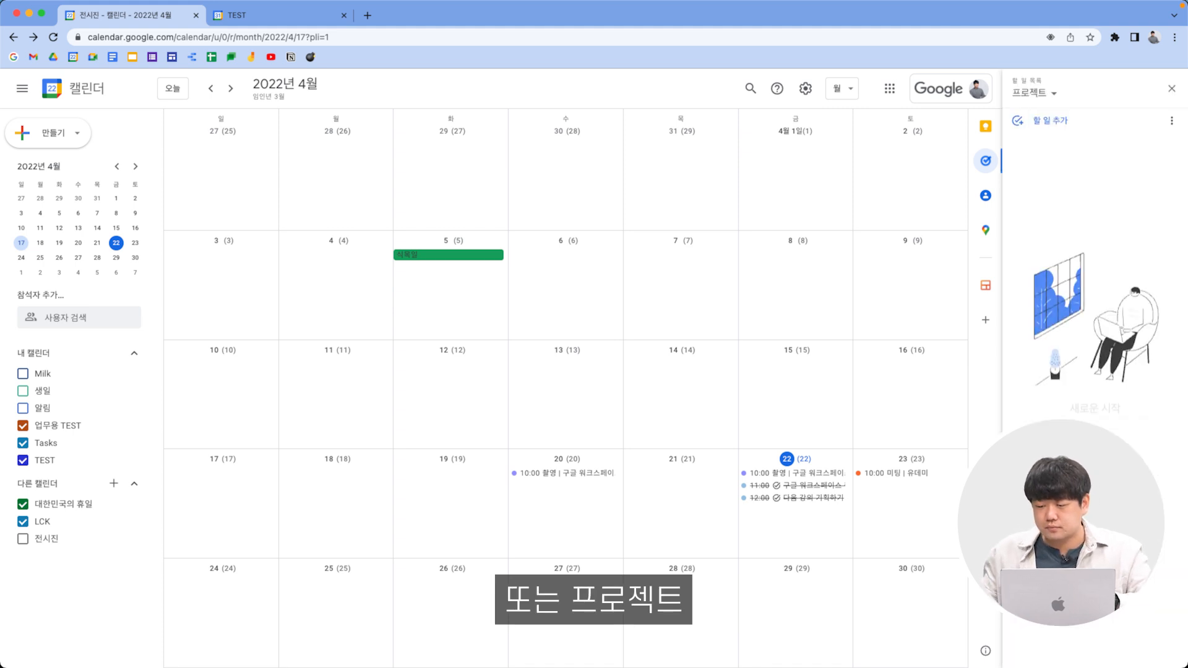
click(1051, 94)
click(1056, 145)
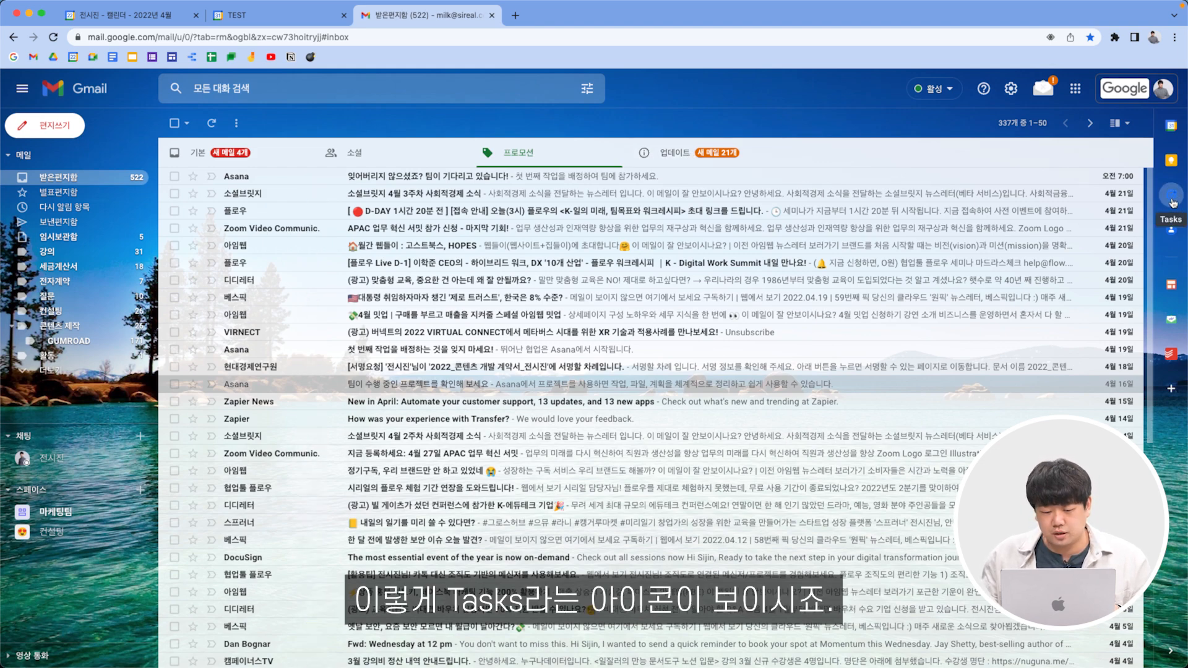
In Gmail, open Tasks and turn the Asana mail "잊어버리지 않으셨죠? 팀이 기다리고 있습니다!" into a task in the "강의" list.
click(1172, 199)
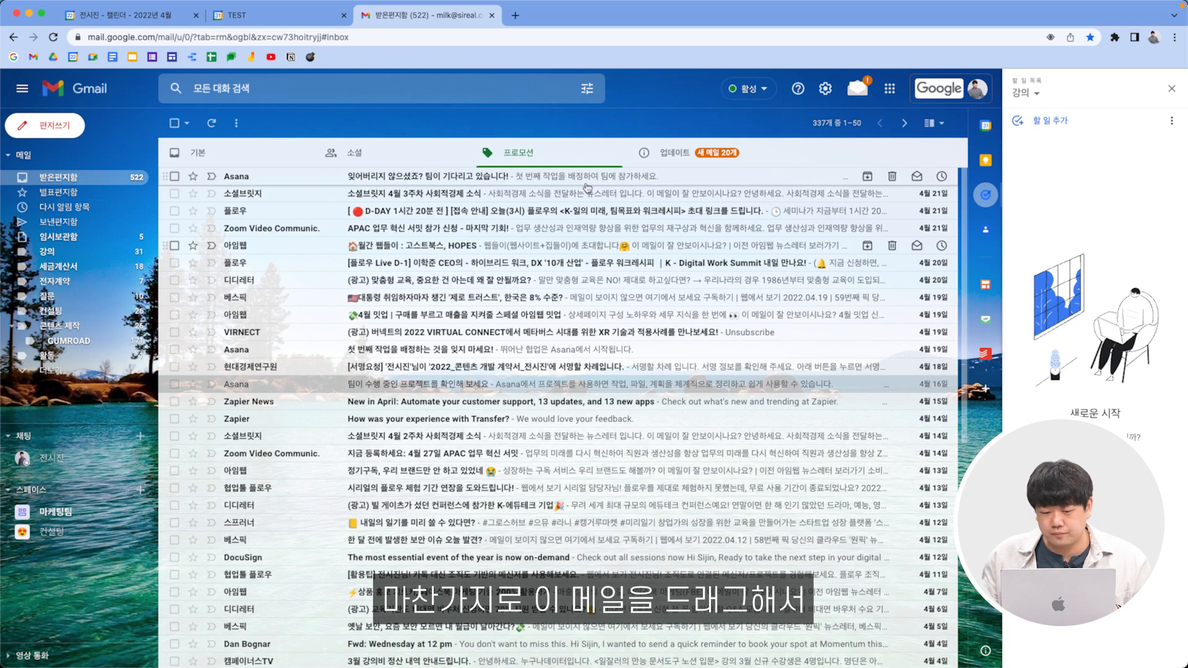
drag(521, 179, 1051, 201)
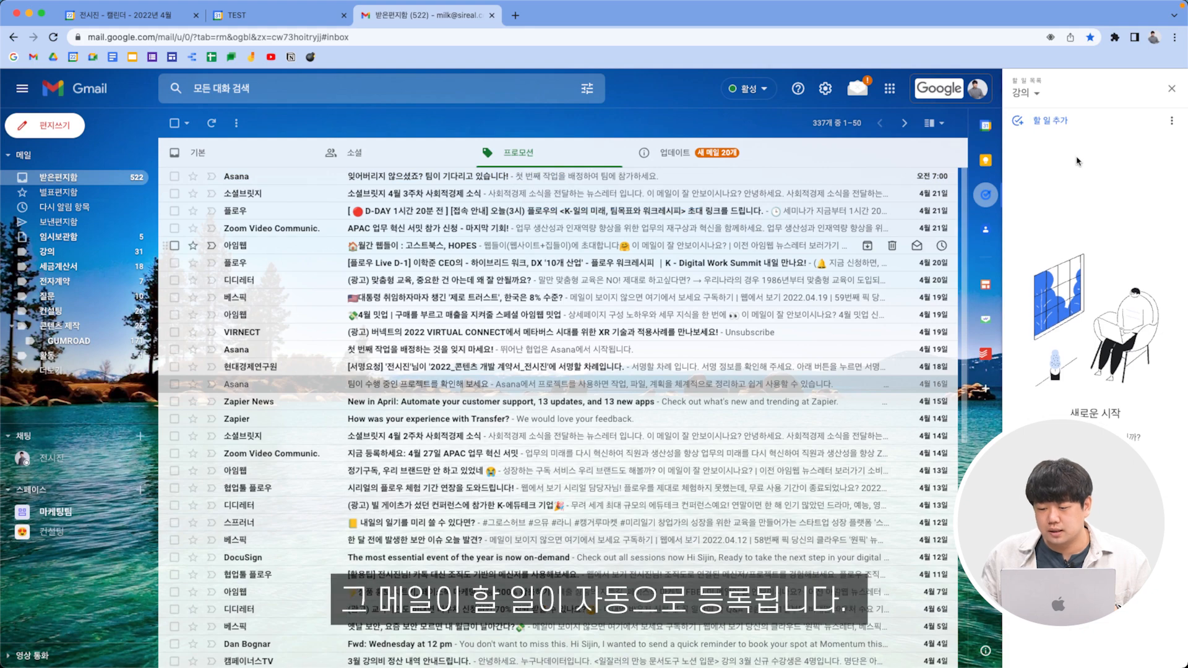
drag(580, 180, 1085, 193)
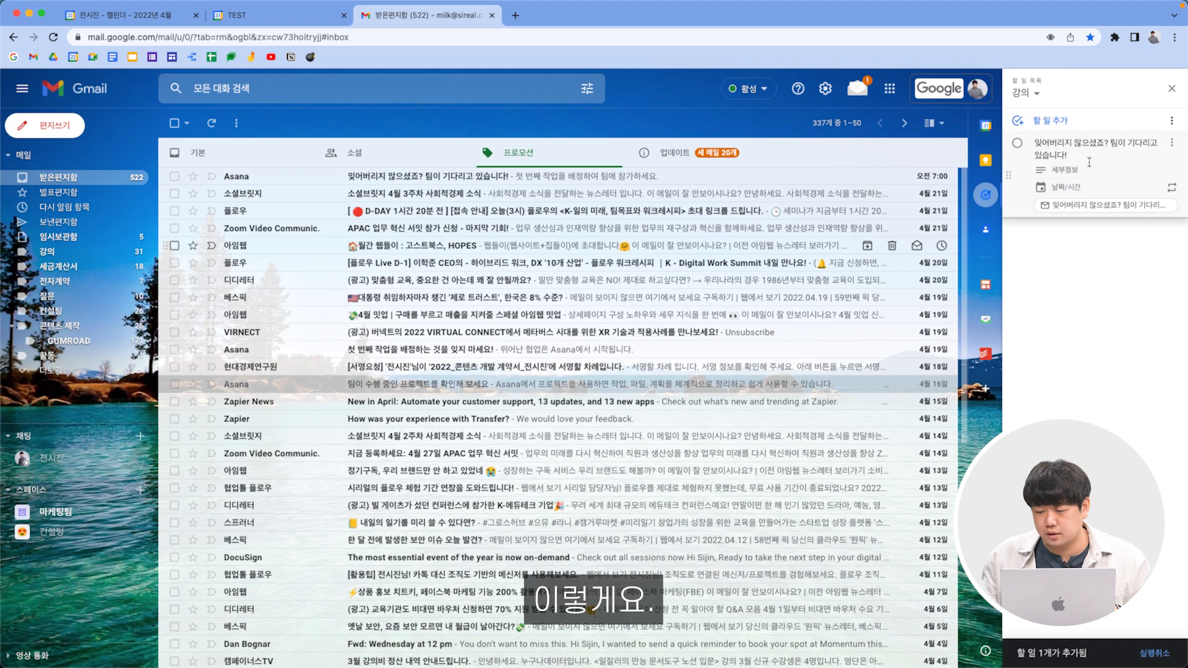
Schedule the task made from the Asana mail for April 22 at 오후 12:00 and mark it as completed.
click(1085, 193)
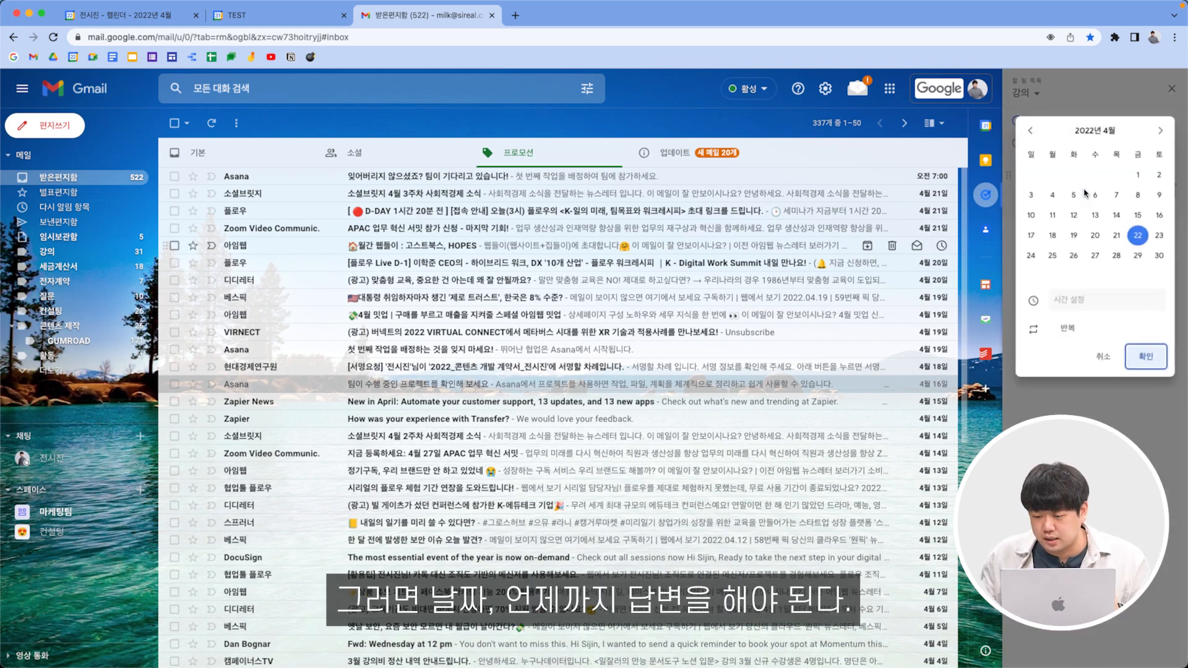
click(1087, 306)
click(1077, 528)
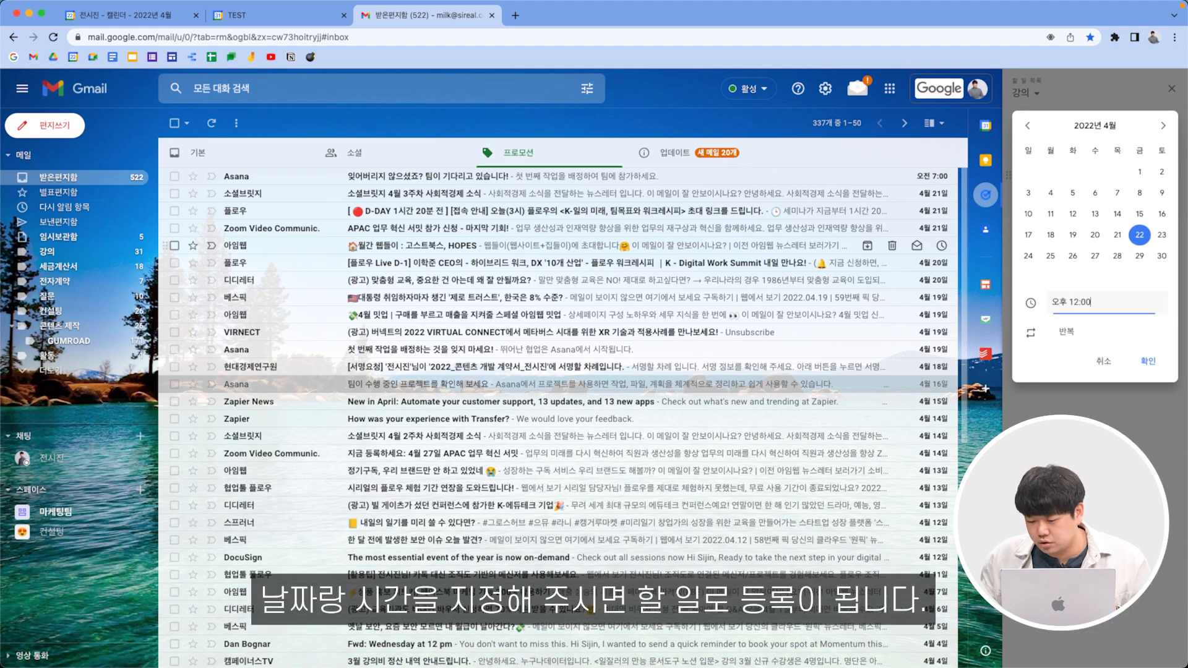
click(1141, 359)
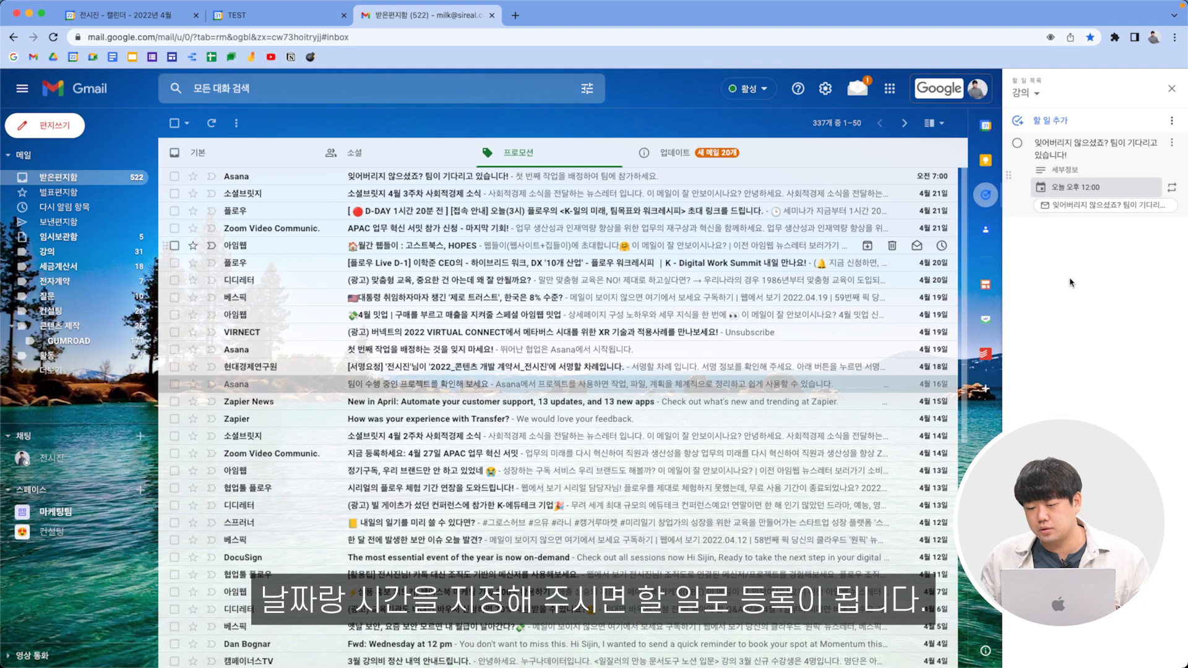
click(1017, 143)
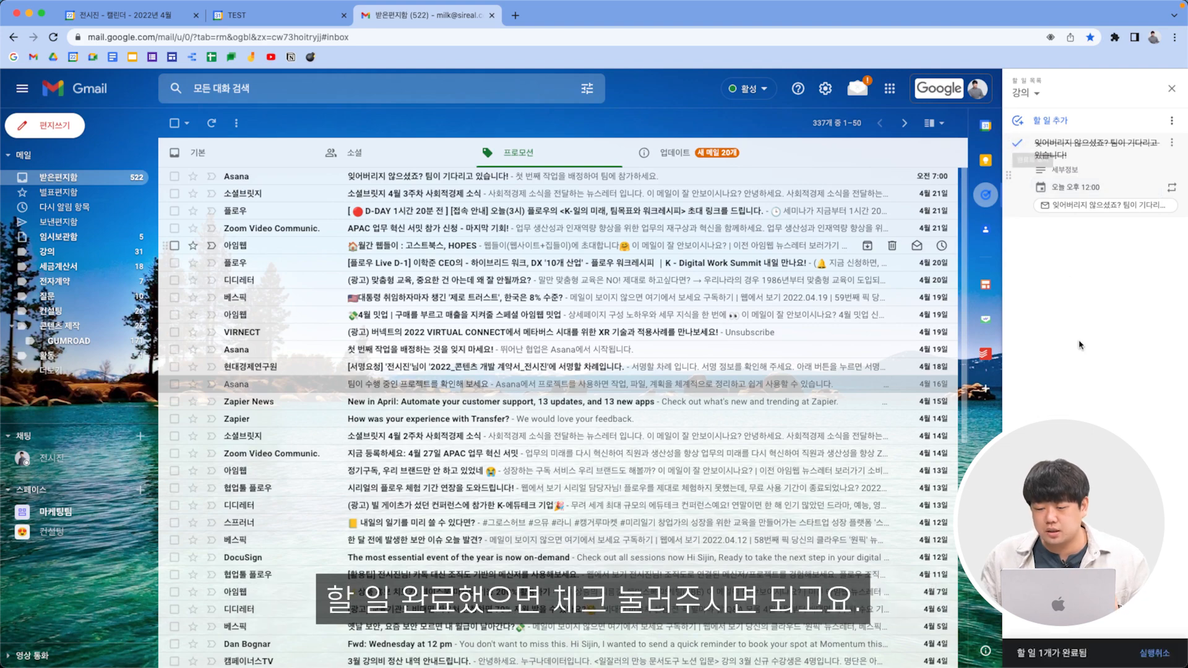